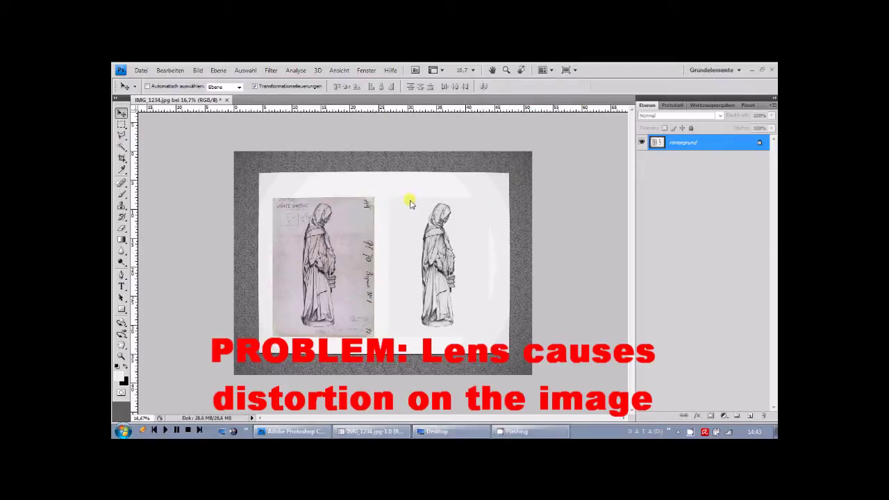
- Lay a horizontal guide along the paper's top edge and a vertical guide along its left edge
left_click_drag(343, 110, 347, 176)
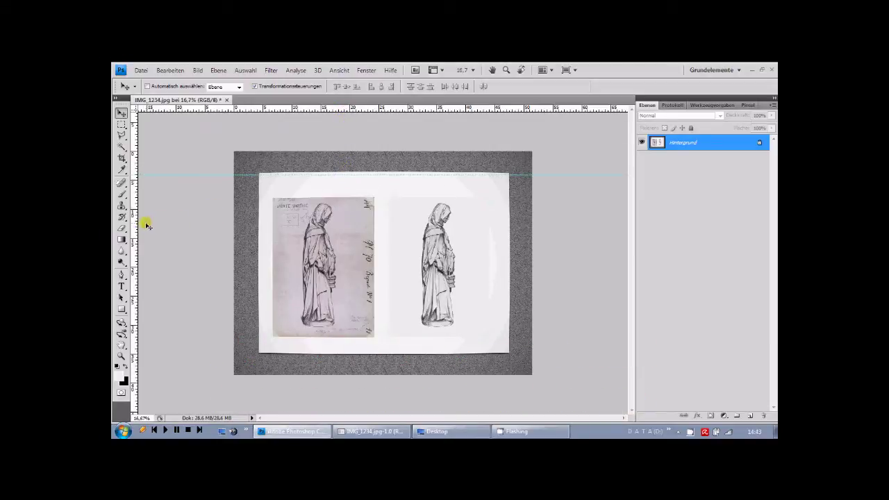
left_click_drag(136, 225, 262, 220)
left_click(271, 71)
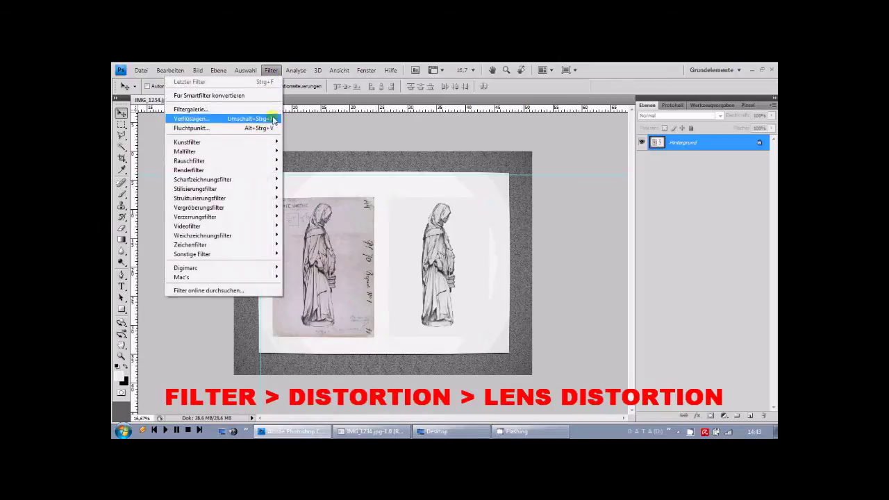
mouse_move(208, 216)
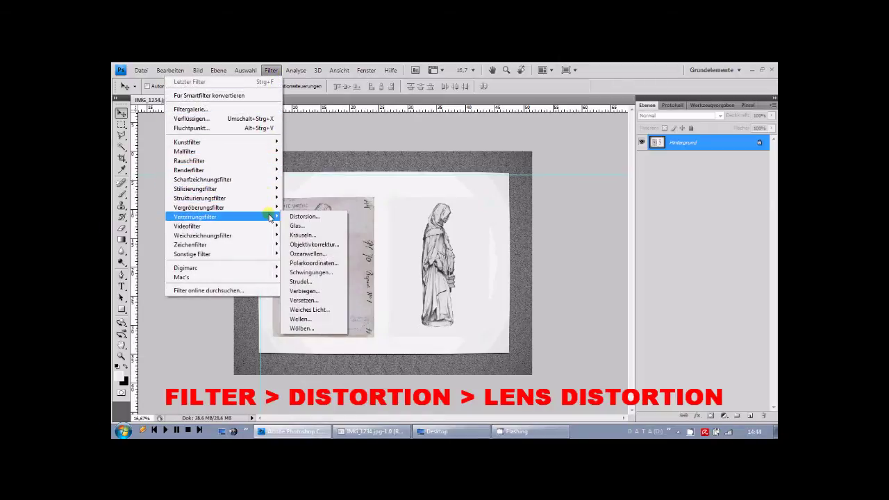
- Choose Objektivkorrektur from the Verzerrungsfilter submenu
left_click(314, 245)
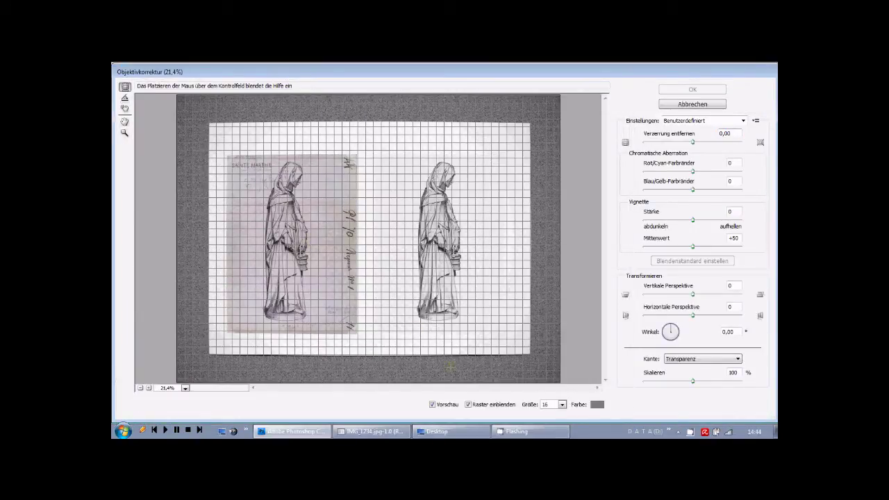
- Keep the Raster einblenden grid visible and set its Größe to 30
left_click(468, 404)
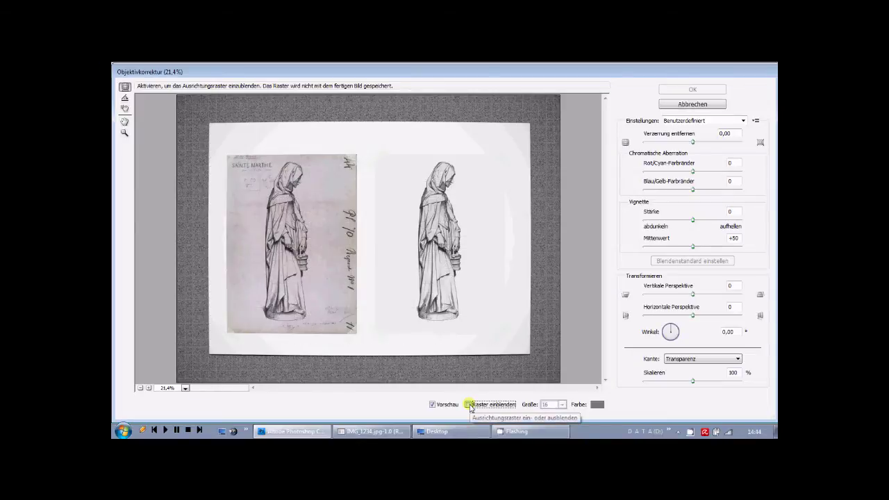
left_click(468, 405)
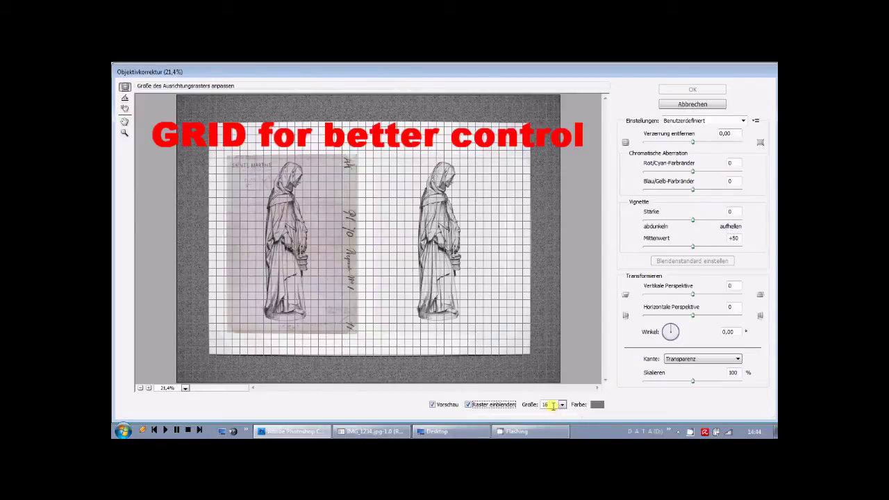
type("30")
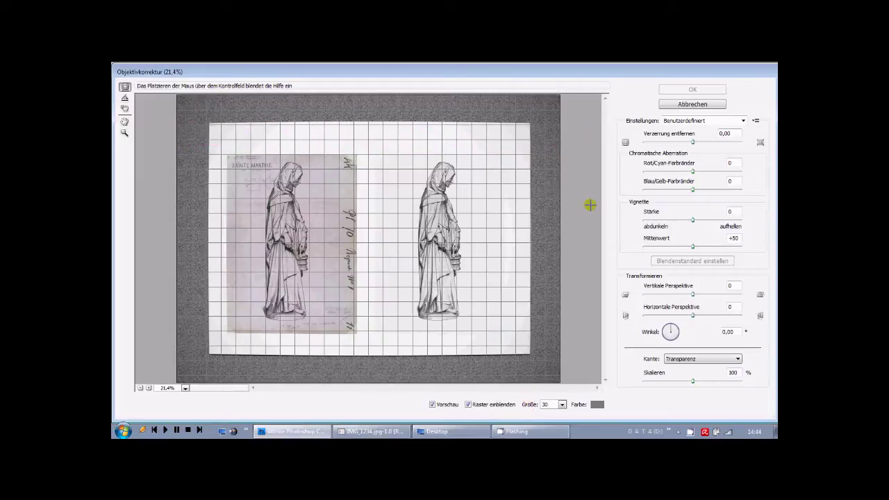
left_click_drag(693, 142, 694, 144)
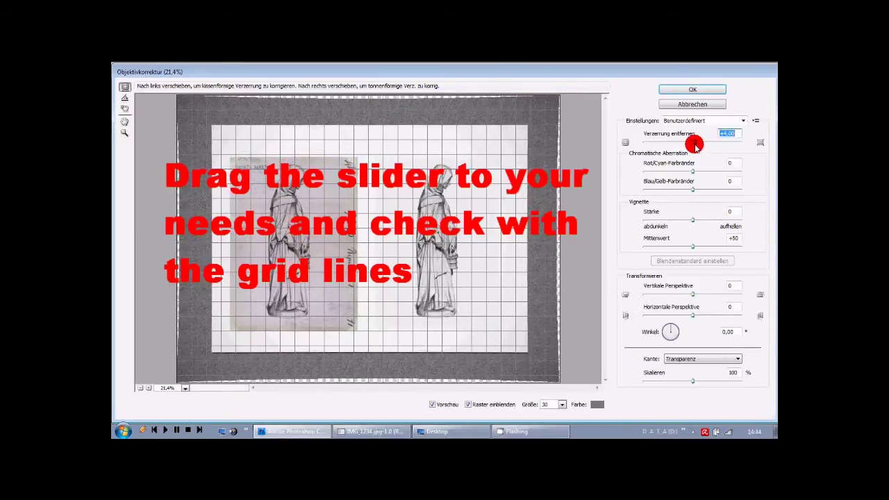
- Set Verzerrung entfernen to +3,00 and move the grid into line with the drawings
left_click_drag(695, 144, 694, 144)
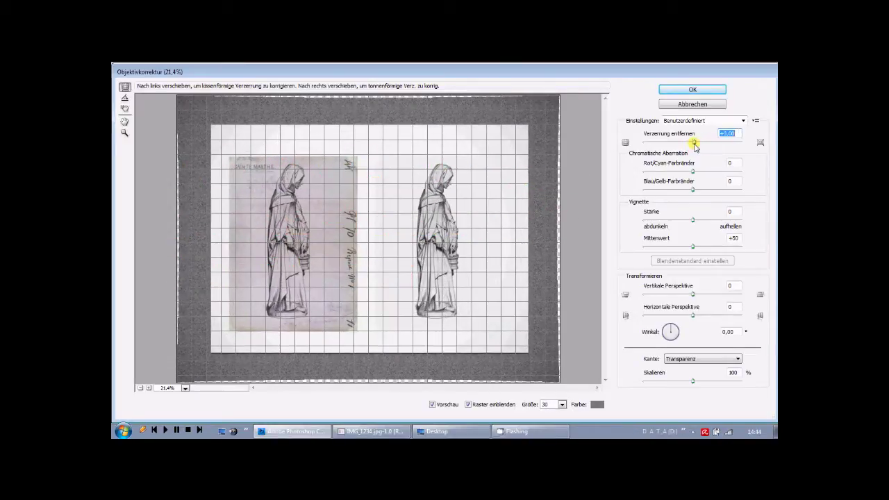
left_click(125, 109)
left_click_drag(263, 156, 264, 159)
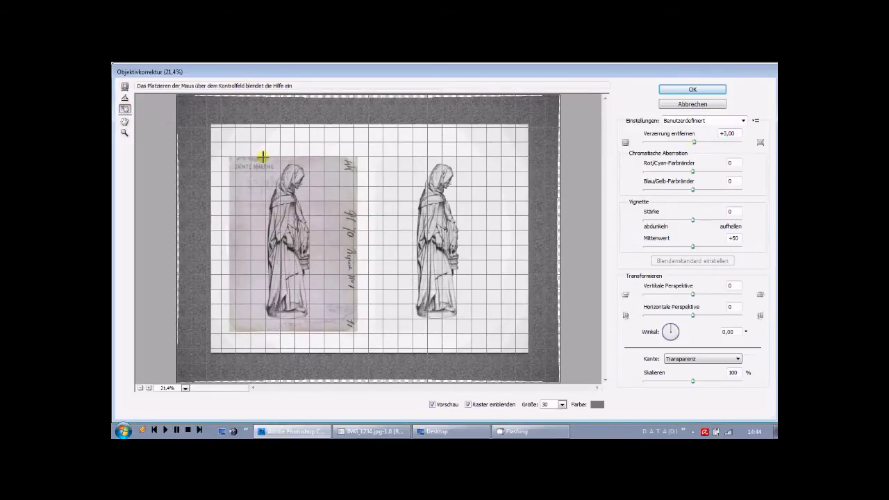
left_click_drag(236, 151, 238, 152)
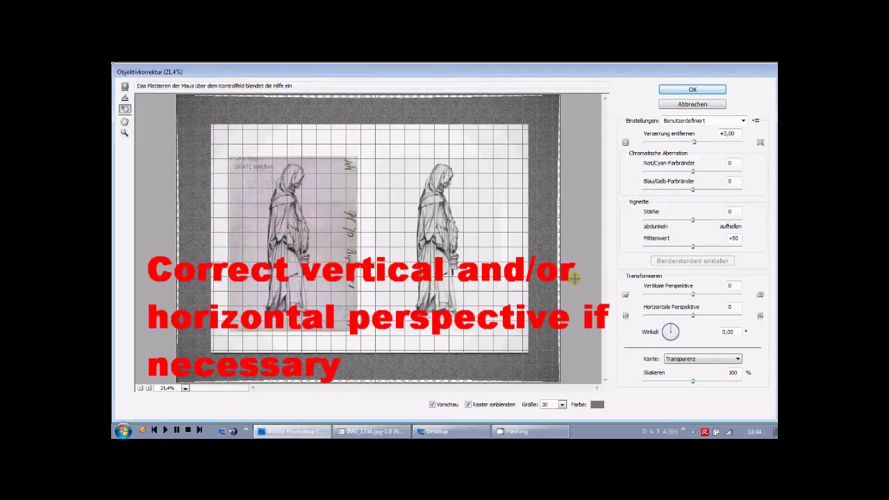
left_click(691, 295)
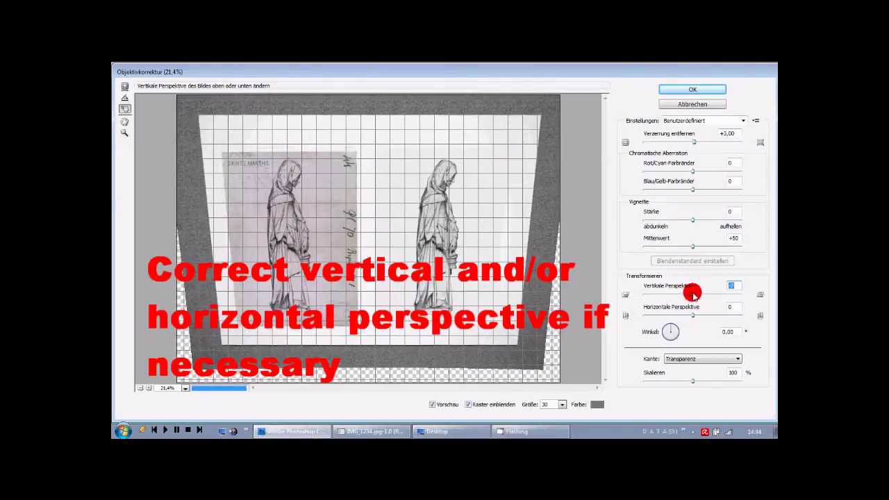
- Test the perspective and angle controls, return them to 0, and apply the correction
left_click_drag(691, 295, 693, 316)
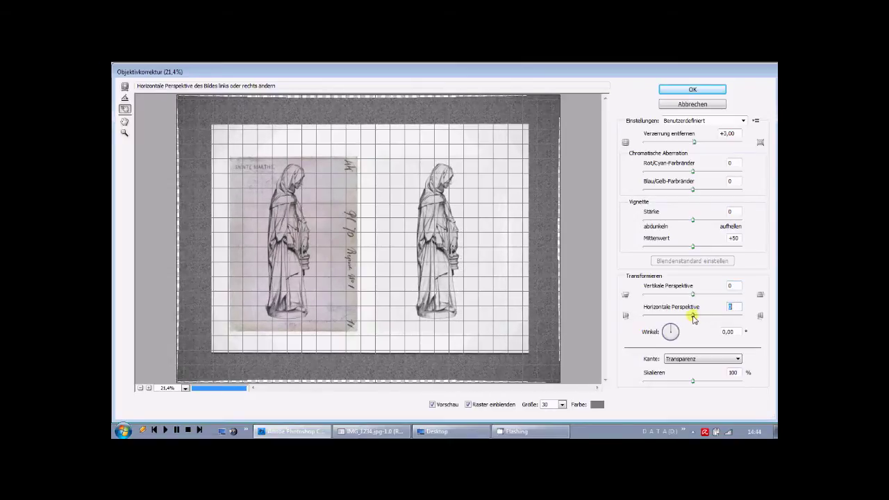
left_click_drag(670, 331, 671, 330)
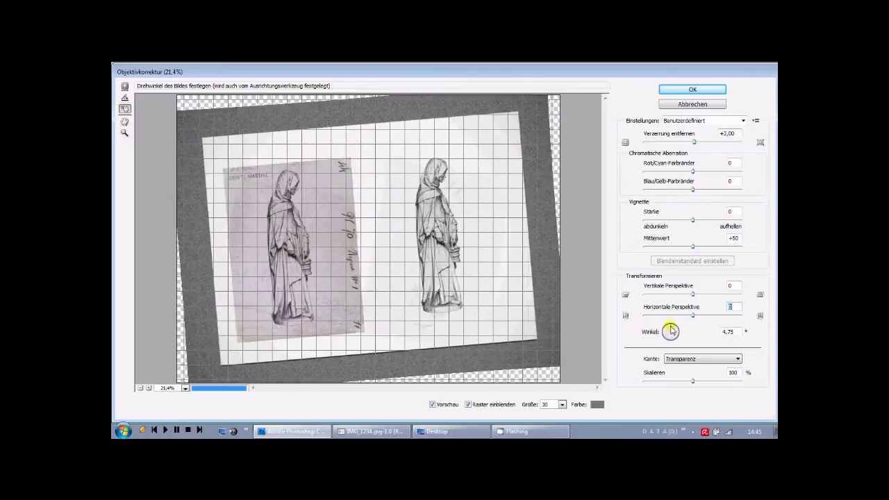
type("0")
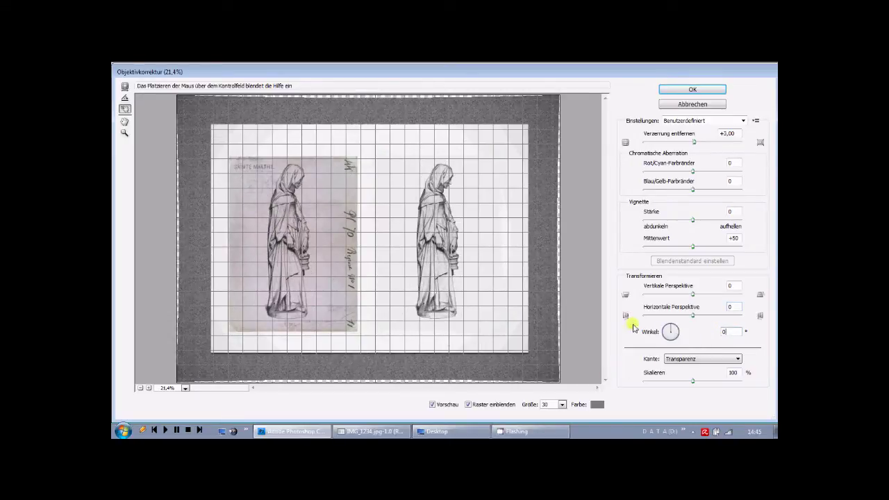
left_click(663, 91)
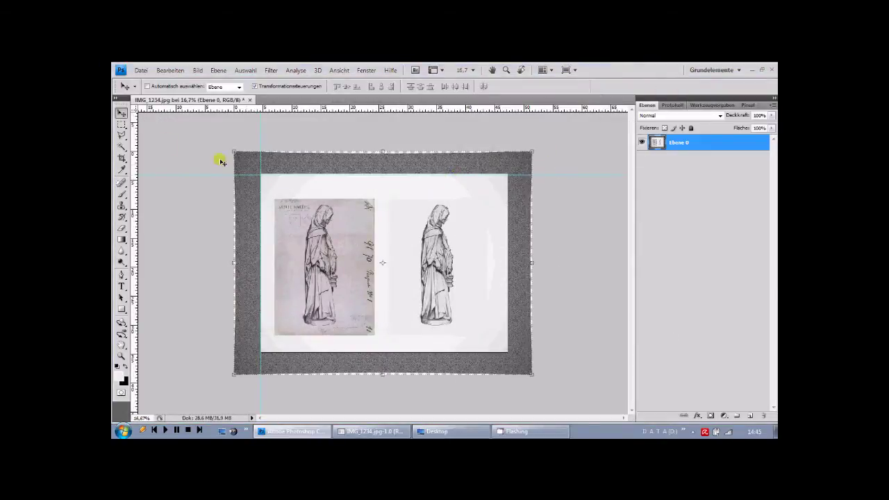
- Copy the marquee-selected Bargue original onto Ebene 1 and set its opacity to 49%
left_click(122, 125)
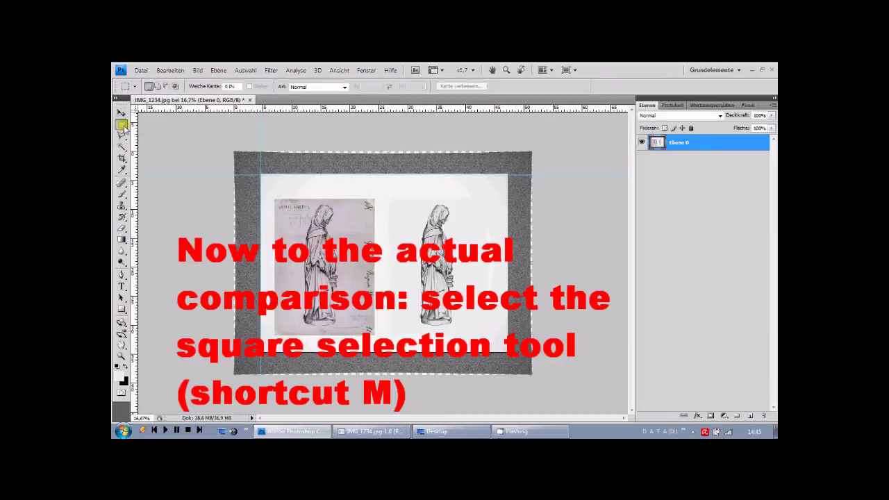
left_click_drag(269, 193, 382, 342)
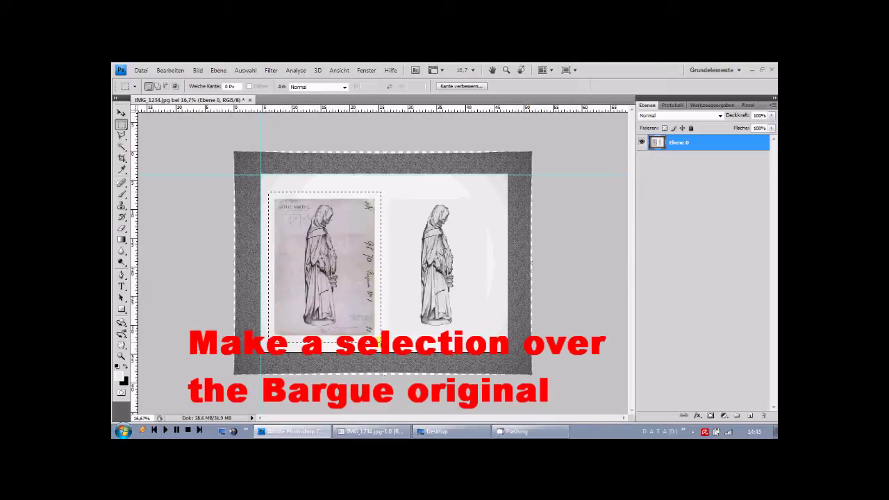
key("ctrl+j")
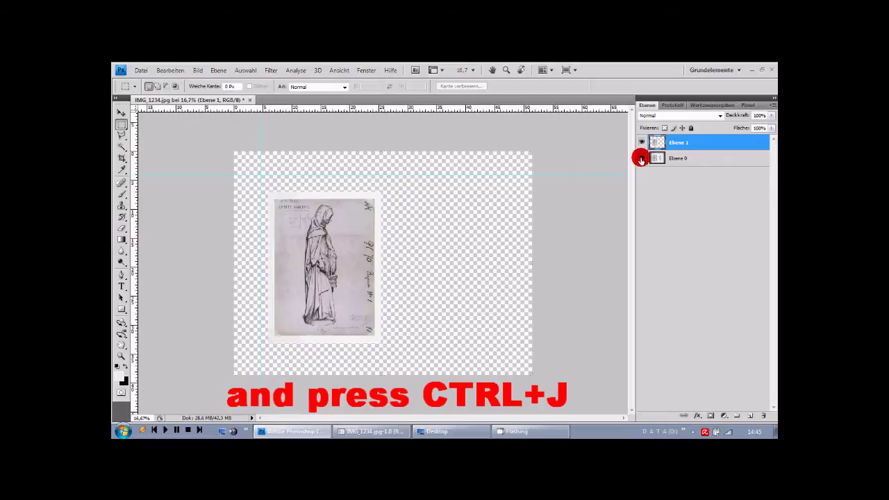
left_click(641, 158)
left_click(771, 115)
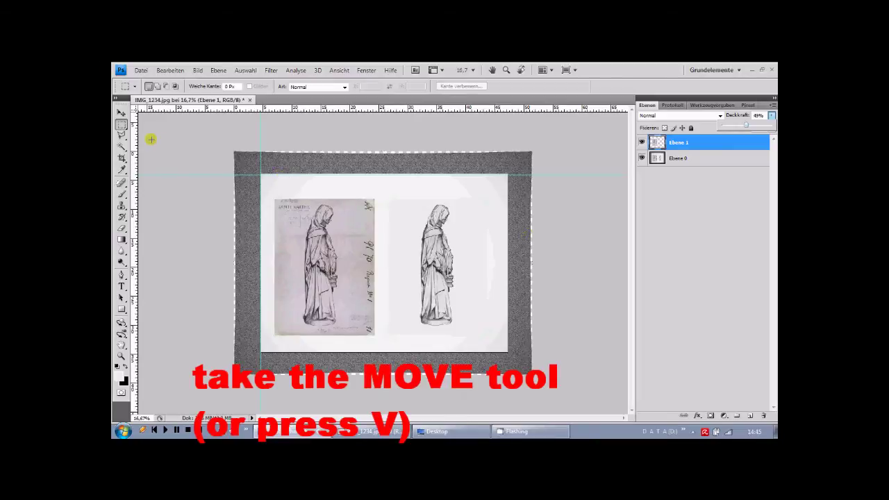
left_click(121, 112)
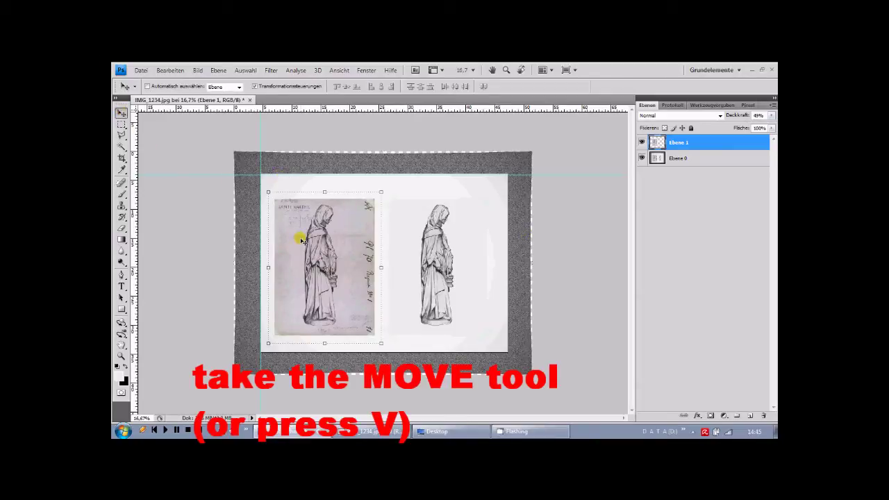
- Shift Ebene 1 right over the student drawing, zoom to 25%, and fine-tune its position
key("shift+Right")
key("shift+Right")
key("shift+Right")
key("shift+Right")
key("shift+Right")
key("shift+Right")
key("shift+Right")
key("shift+Right")
key("shift+Right")
key("shift+Right")
key("shift+Right")
key("shift+Right")
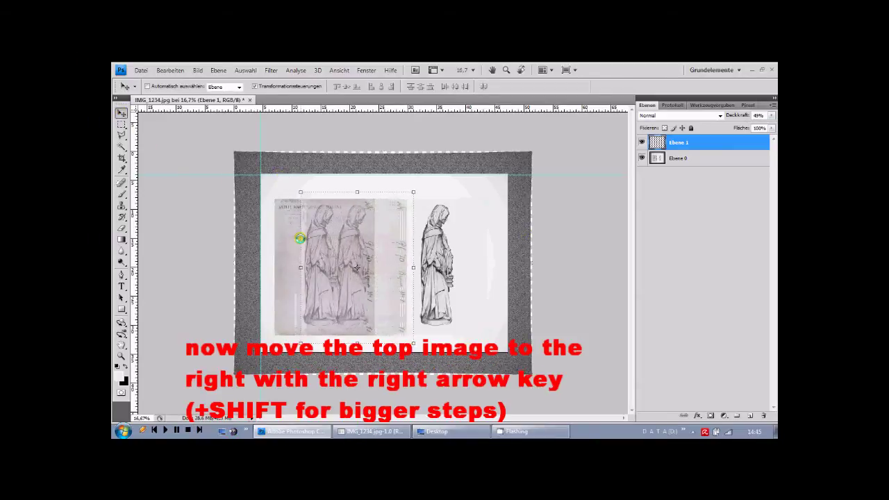
key("shift+Right")
key("shift+Right")
key("shift+Right")
key("shift+Right")
key("shift+Right")
key("shift+Right")
key("shift+Right")
key("shift+Right")
key("shift+Right")
key("shift+Right")
key("shift+Right")
key("shift+Right")
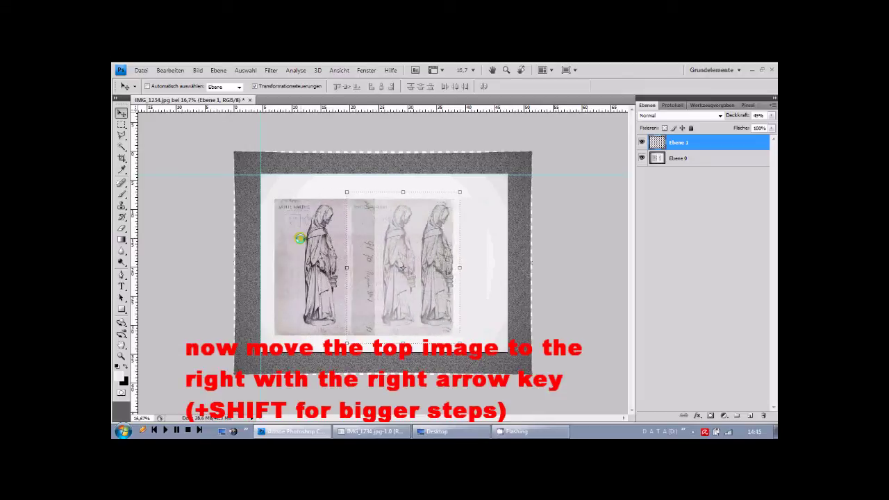
key("shift+Right")
key("shift+Right")
key("shift+Right")
key("shift+Right")
key("shift+Right")
key("shift+Right")
key("shift+Right")
key("shift+Right")
key("shift+Right")
key("shift+Right")
key("shift+Right")
key("shift+Right")
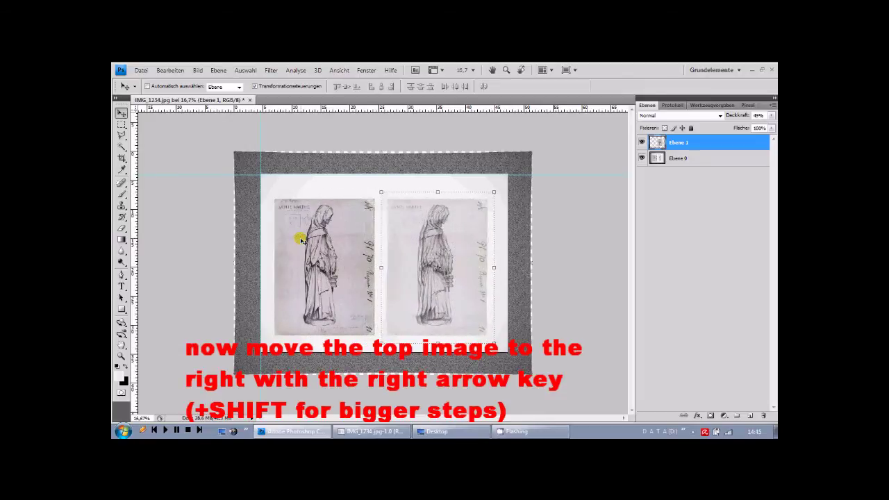
key("shift+Right")
key("shift+Right")
key("shift+Right")
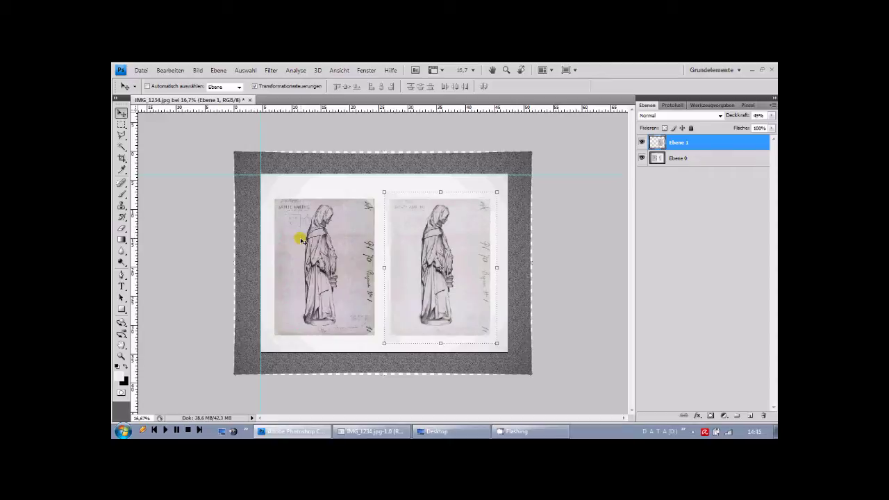
left_click(445, 254)
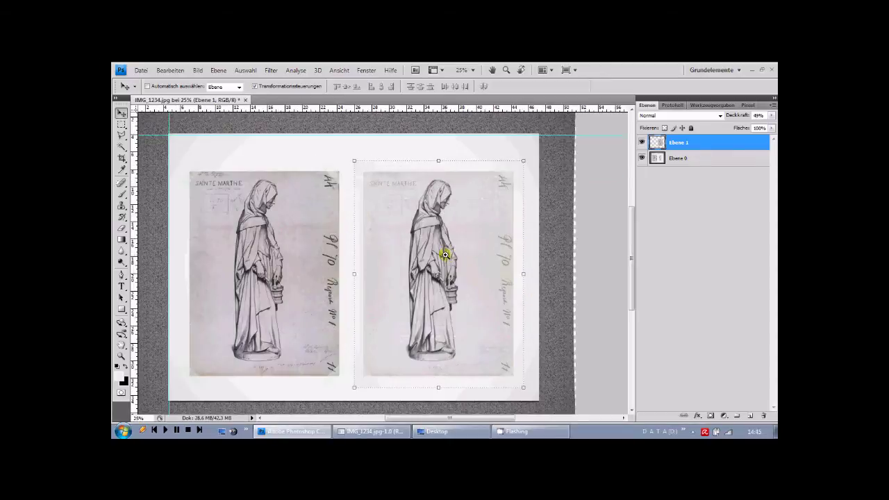
key("Left")
key("Left")
key("Left")
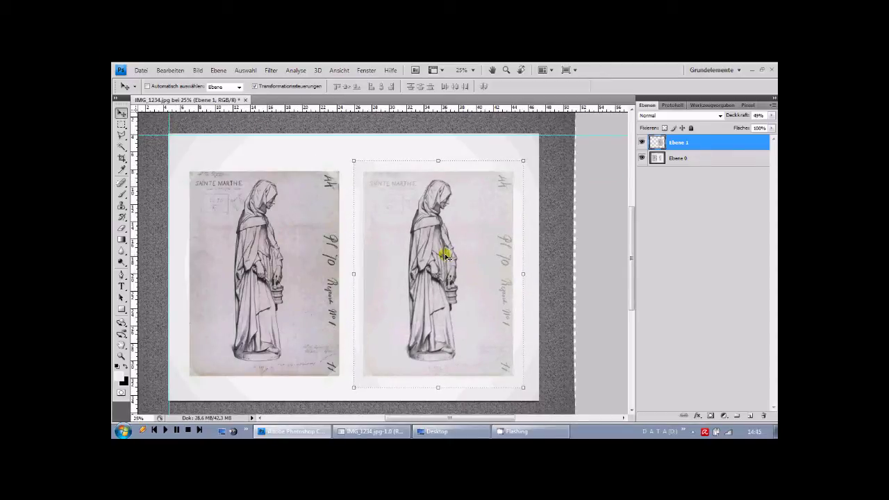
key("Left")
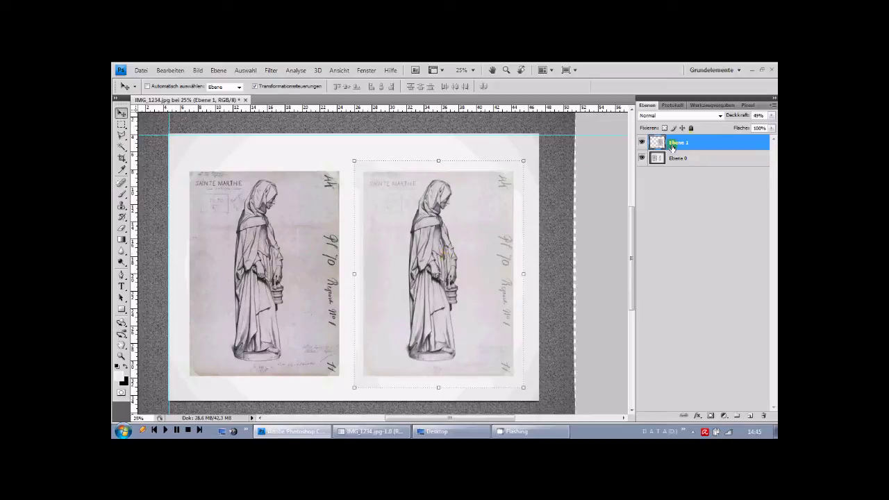
- Raise Ebene 1 to 100% opacity and toggle its visibility to compare with the drawing
left_click(771, 116)
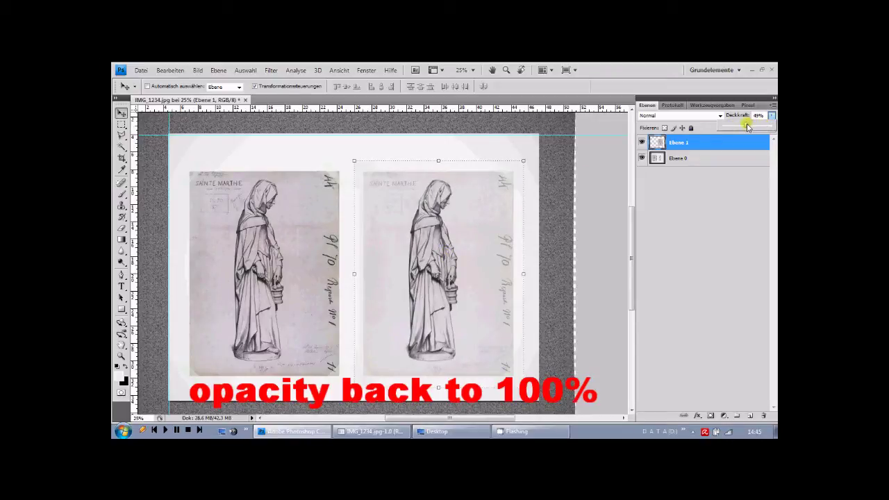
left_click_drag(748, 128, 773, 127)
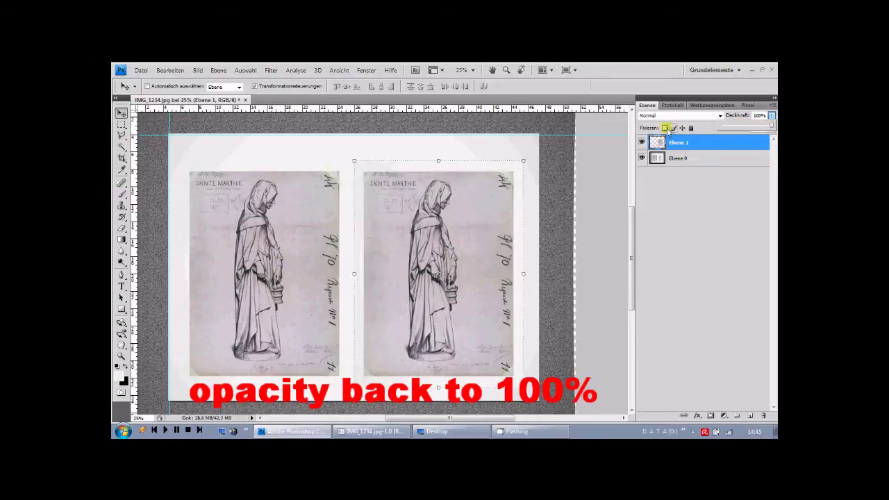
left_click(642, 142)
left_click(642, 142)
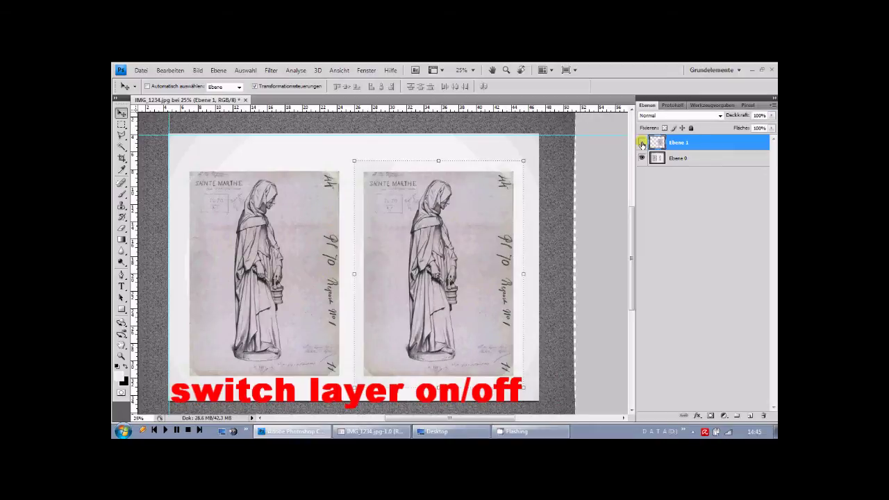
left_click(641, 143)
left_click(642, 143)
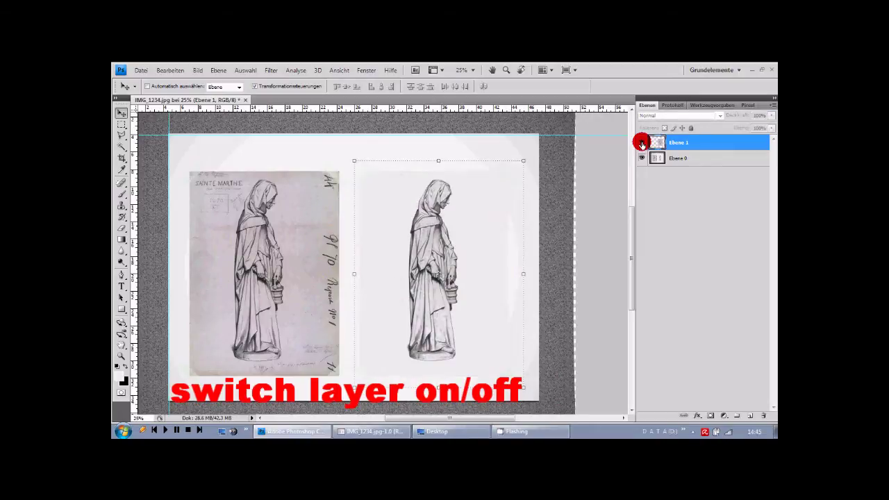
left_click(641, 143)
left_click(642, 142)
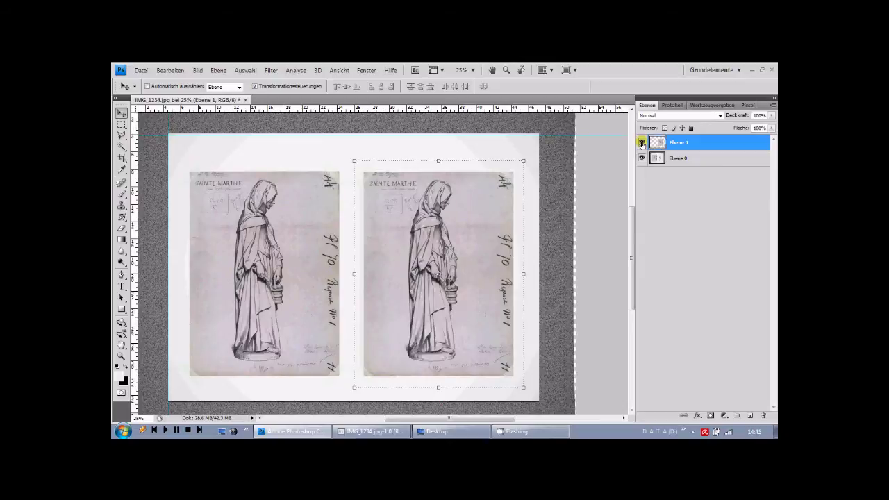
- Set Ebene 1's blend mode to Differenz and nudge it with arrow keys into alignment
left_click(666, 118)
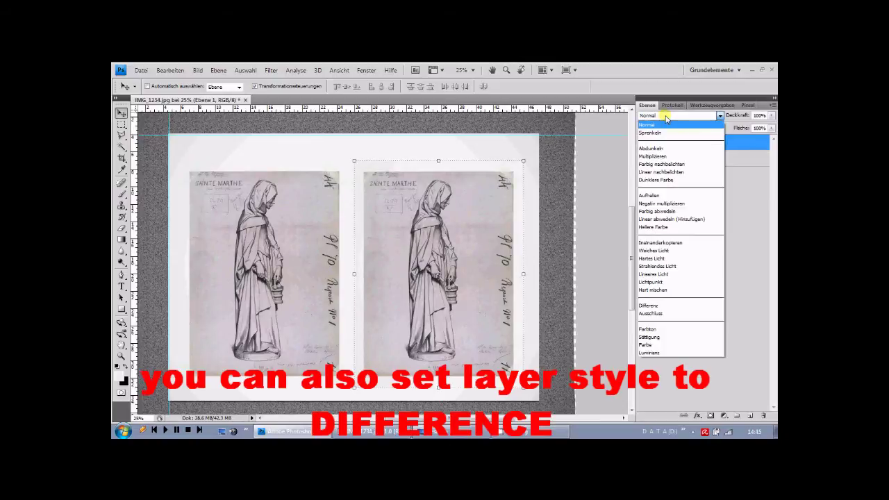
left_click(668, 305)
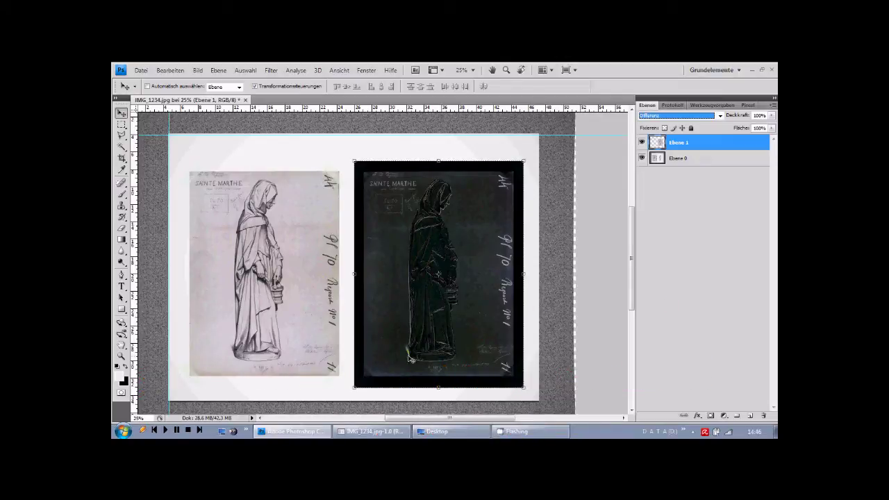
left_click(599, 182)
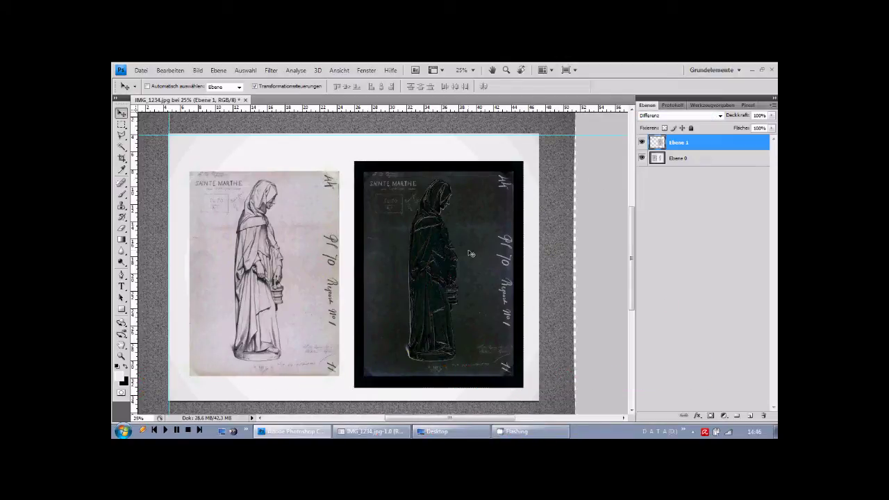
key("Right")
key("Left")
key("Left")
key("Left")
key("Left")
key("Left")
key("Right")
key("Right")
key("Right")
key("Right")
key("Right")
key("Right")
key("Left")
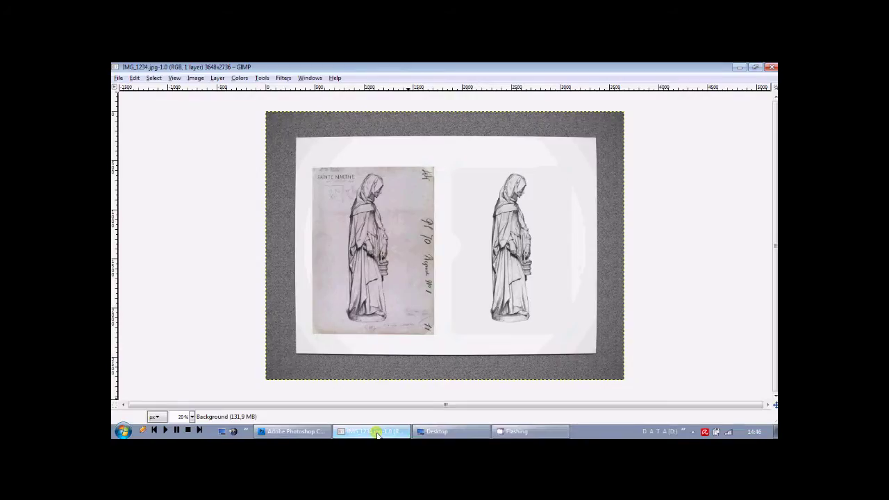
- Open GIMP's Lens Distortion filter and set Main to -3
left_click(359, 227)
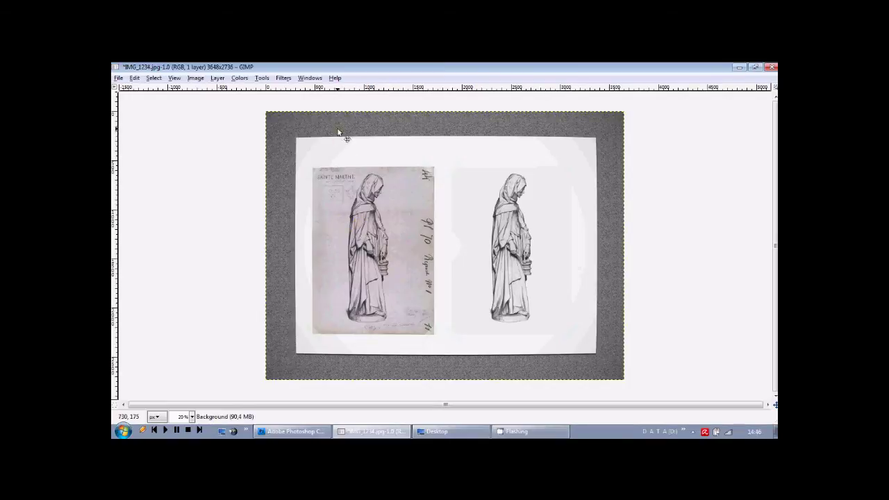
left_click(284, 77)
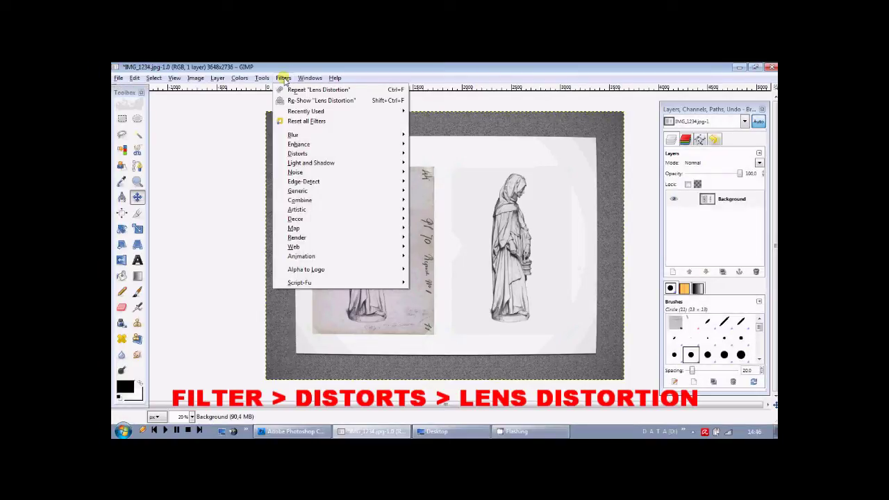
mouse_move(297, 153)
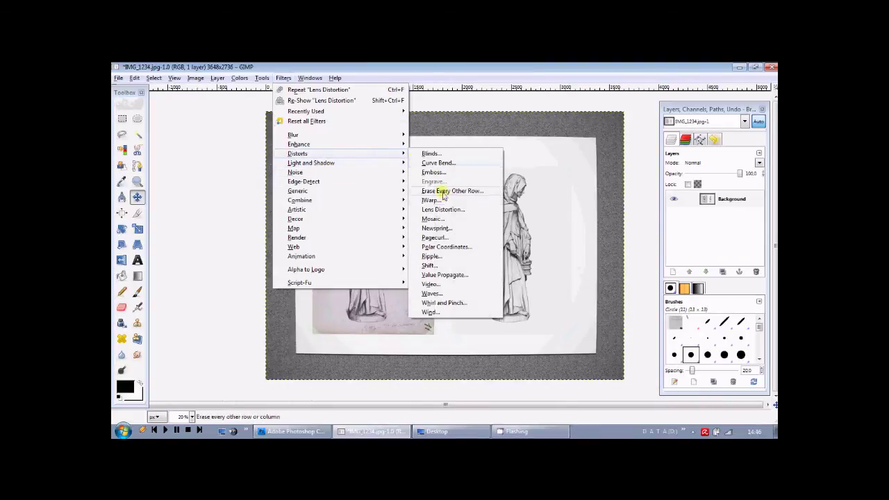
left_click(463, 210)
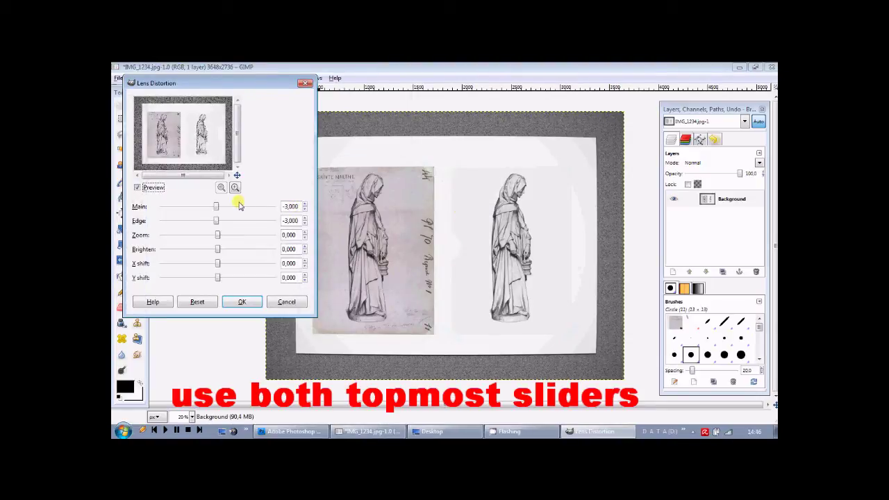
double_click(291, 206)
mouse_move(216, 207)
left_mouse_down()
mouse_move(201, 207)
mouse_move(227, 207)
mouse_move(217, 208)
left_mouse_up()
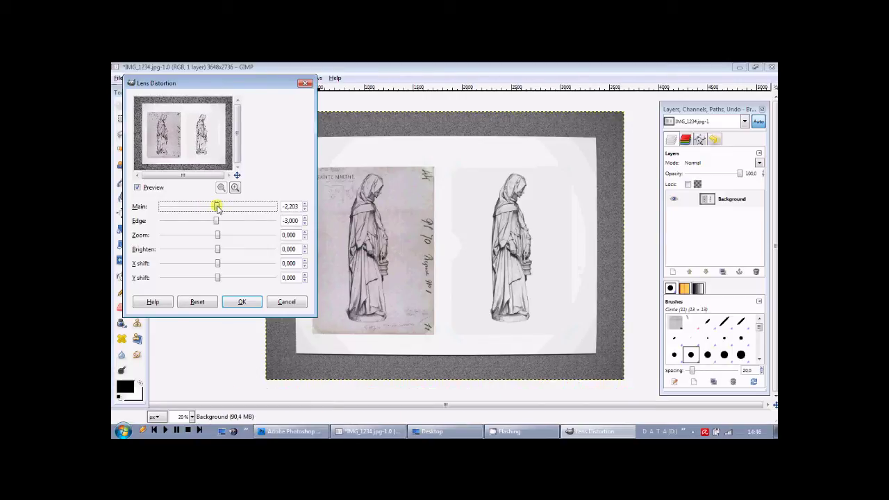
left_click(295, 206)
type("-3")
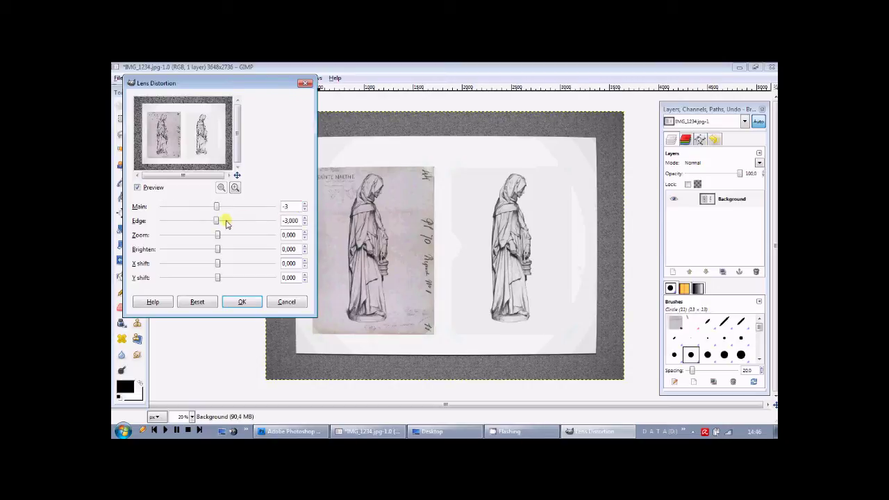
- Set Edge to -3, leave the horizontal shift at 0, and apply the filter
mouse_move(215, 221)
left_mouse_down()
mouse_move(225, 222)
mouse_move(216, 222)
left_mouse_up()
left_click(297, 221)
type("-3")
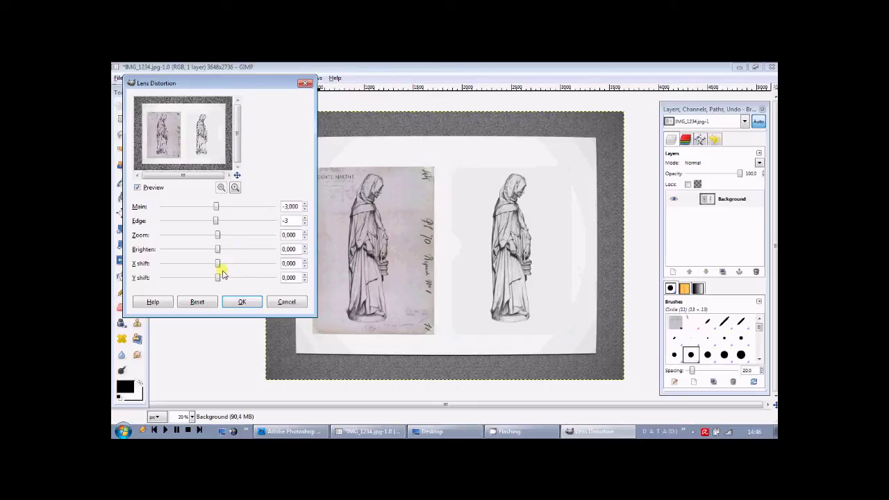
mouse_move(218, 264)
left_mouse_down()
mouse_move(209, 264)
mouse_move(252, 265)
mouse_move(218, 266)
left_mouse_up()
key("Tab")
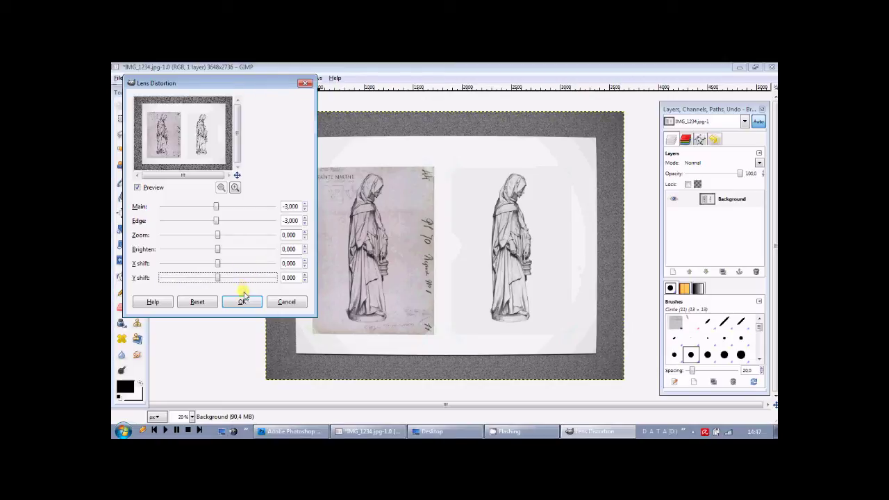
left_click(242, 302)
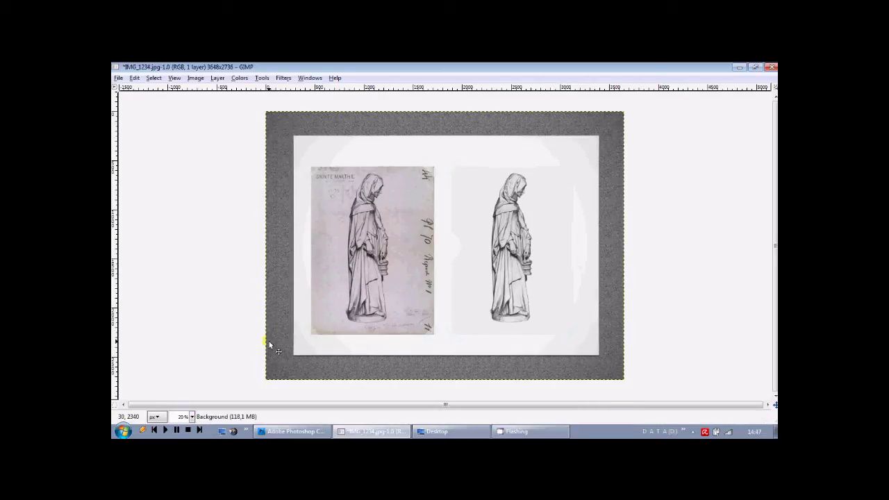
- Rectangle-select the left Bargue reference drawing, copy it, and paste it as a floating layer
key("r")
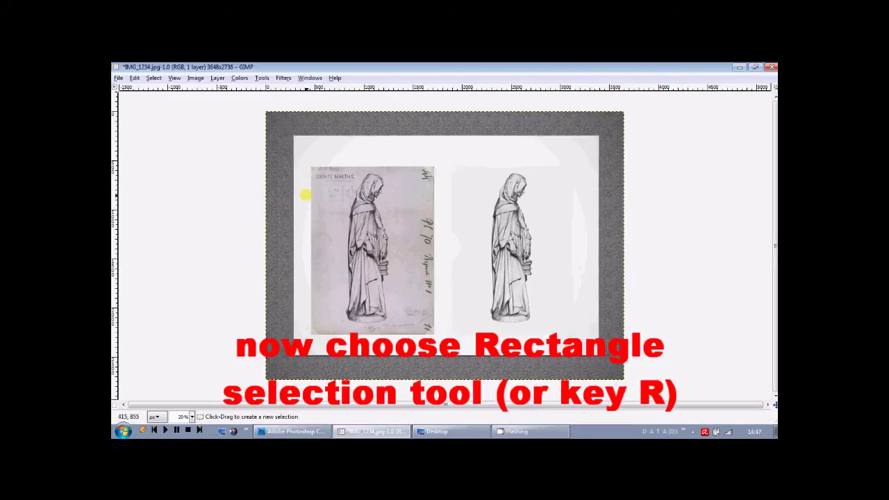
left_click_drag(304, 154, 441, 338)
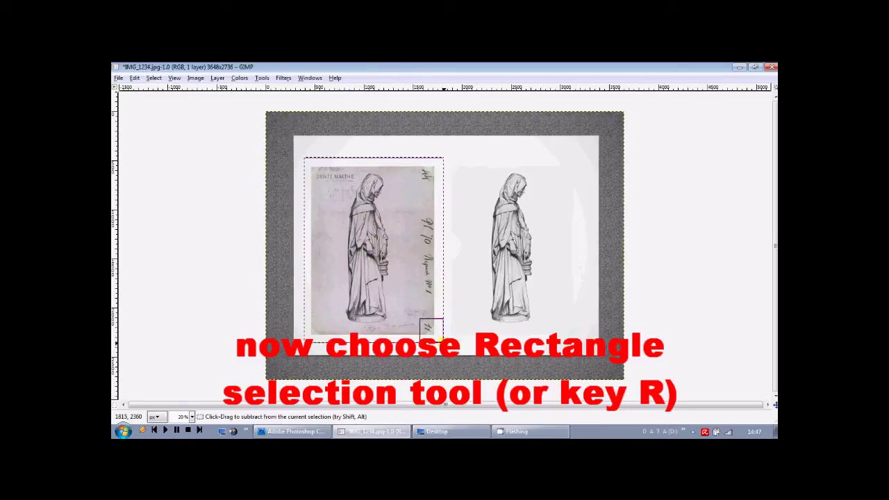
key("ctrl+c")
key("ctrl+v")
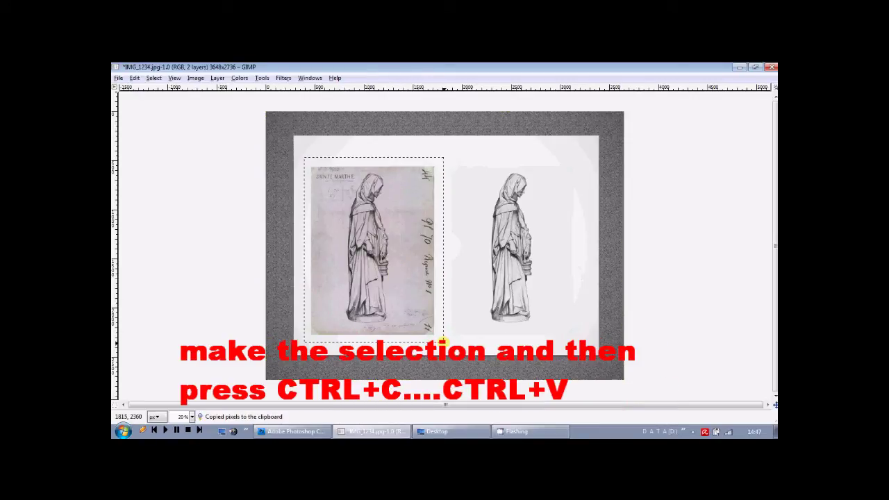
- Check the pasted layer against the Background, then lower its opacity to 42.1
left_click(310, 78)
mouse_move(334, 78)
key("Escape")
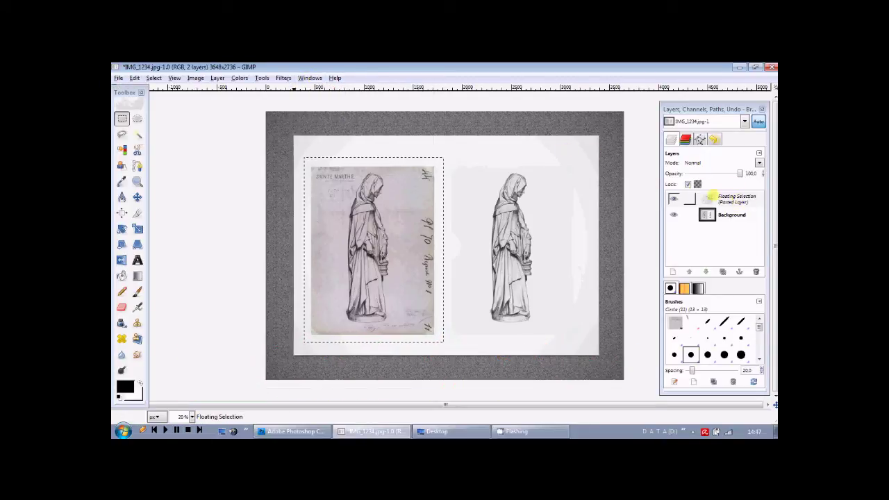
left_click(673, 215)
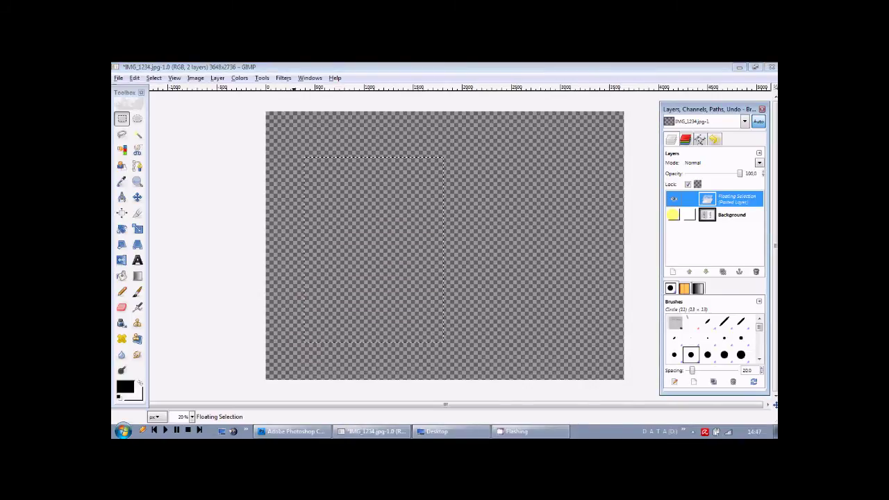
left_click(673, 214)
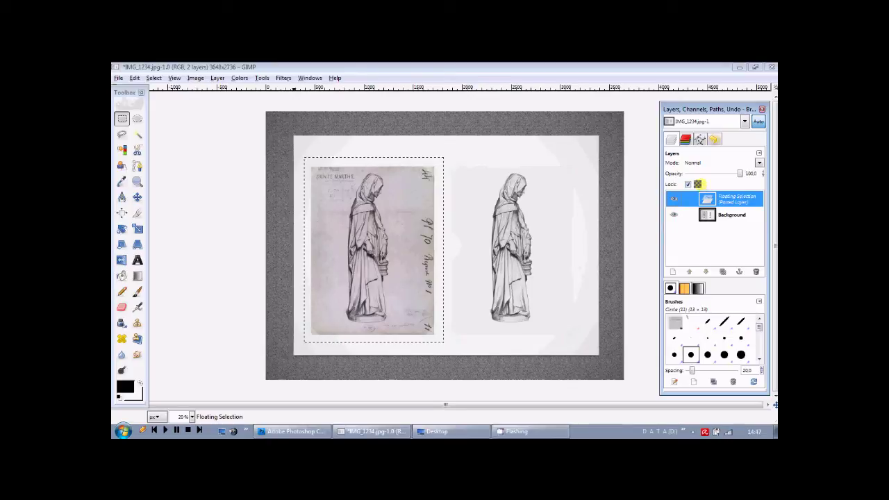
left_click_drag(739, 173, 709, 173)
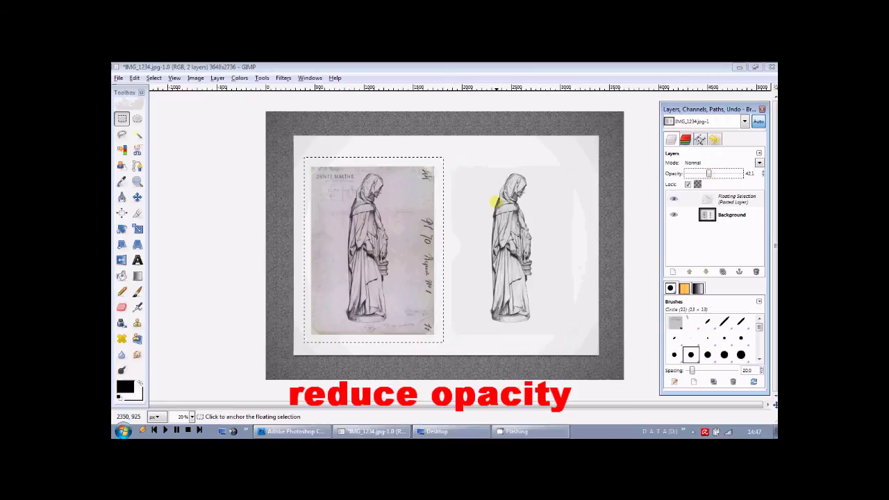
- Move the pasted reference layer to sit over the right-hand drawing
left_click(137, 196)
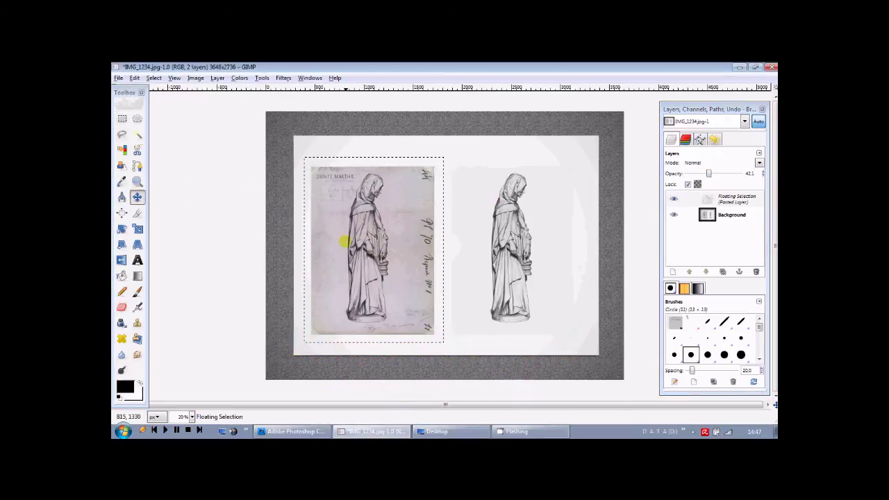
left_click_drag(344, 241, 456, 241)
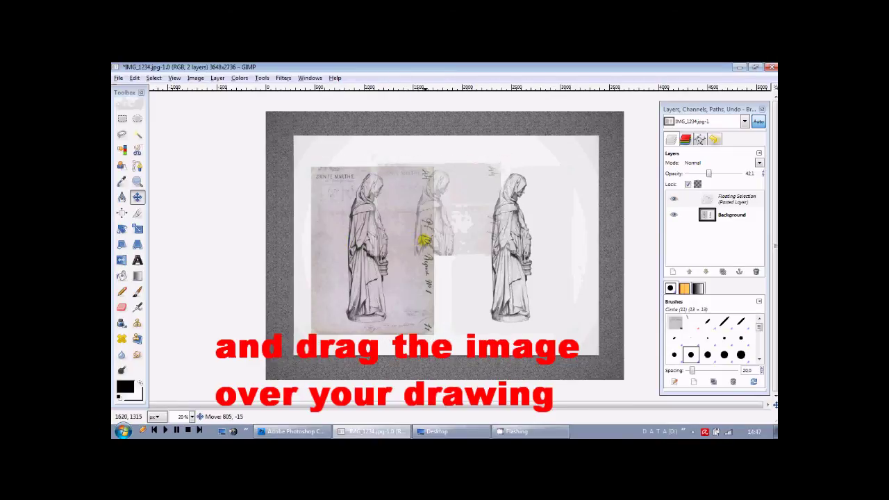
left_click_drag(457, 241, 488, 241)
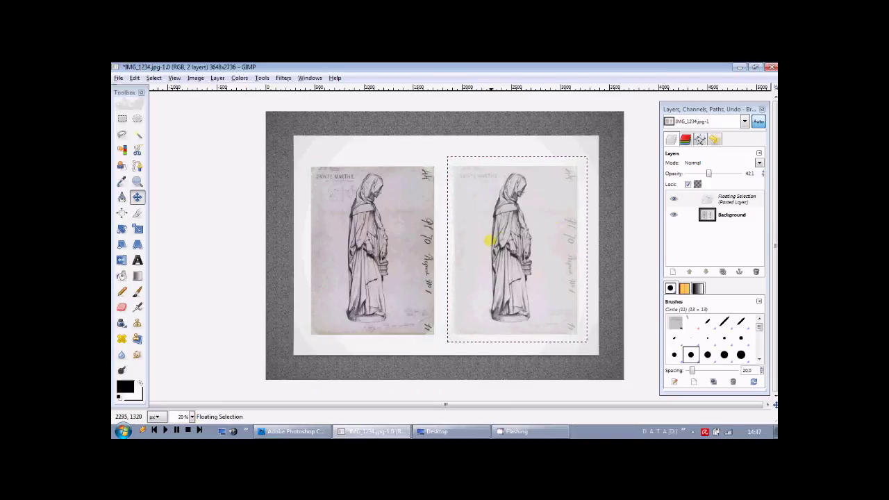
- Return the Floating Selection to 100 opacity and hide it to reveal the drawing
left_click(672, 199)
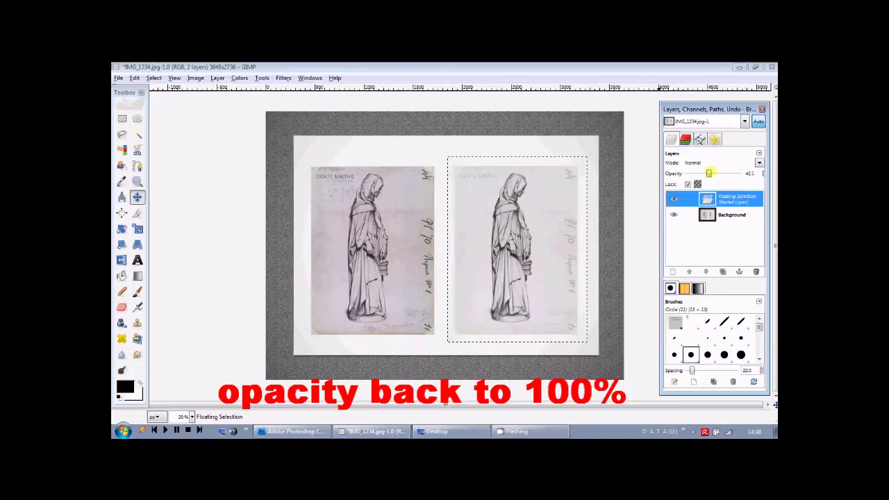
left_click_drag(708, 173, 745, 173)
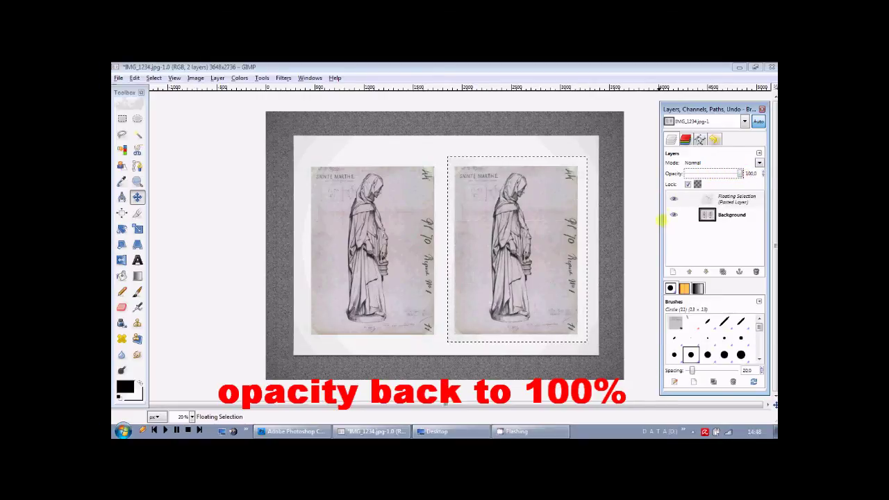
left_click(673, 198)
- Blend the Floating Selection in Difference mode, toggling its visibility to compare with the drawing
left_click(673, 199)
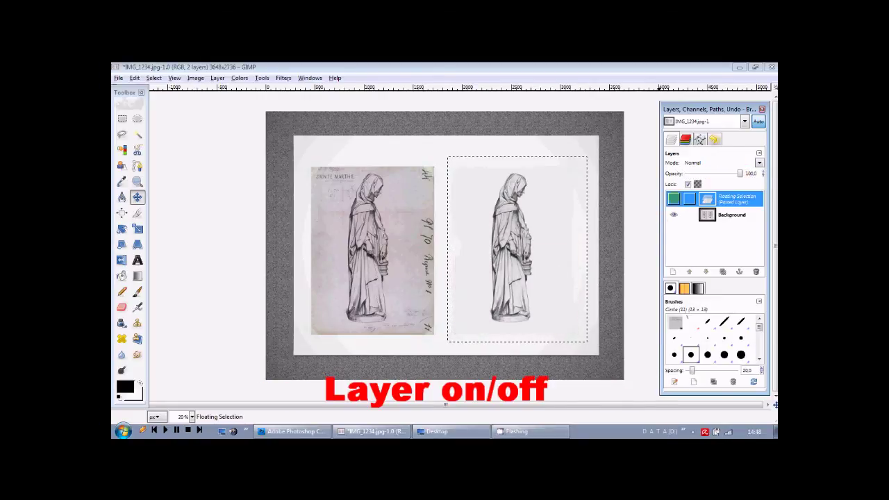
left_click(673, 198)
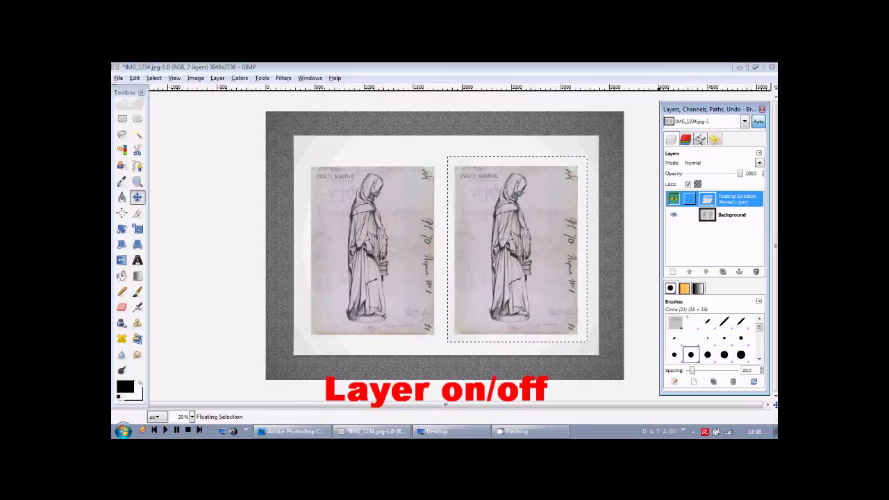
left_click(759, 163)
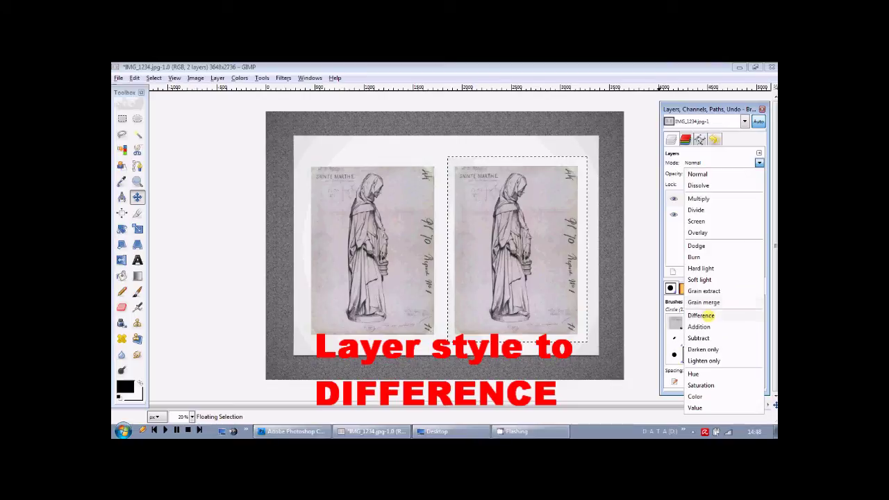
left_click(701, 316)
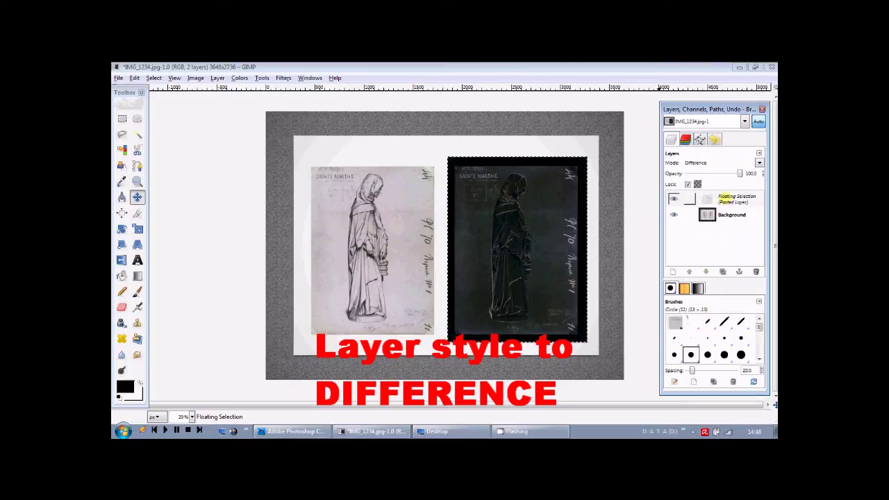
left_click(724, 197)
left_click(673, 199)
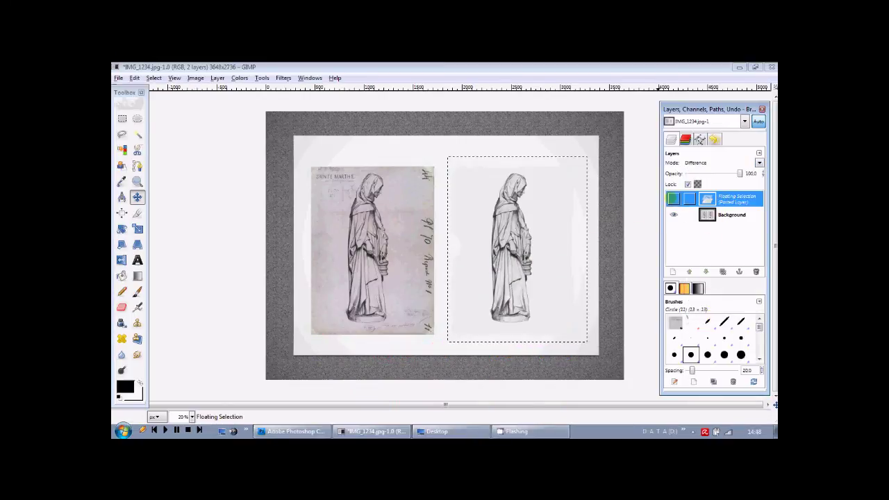